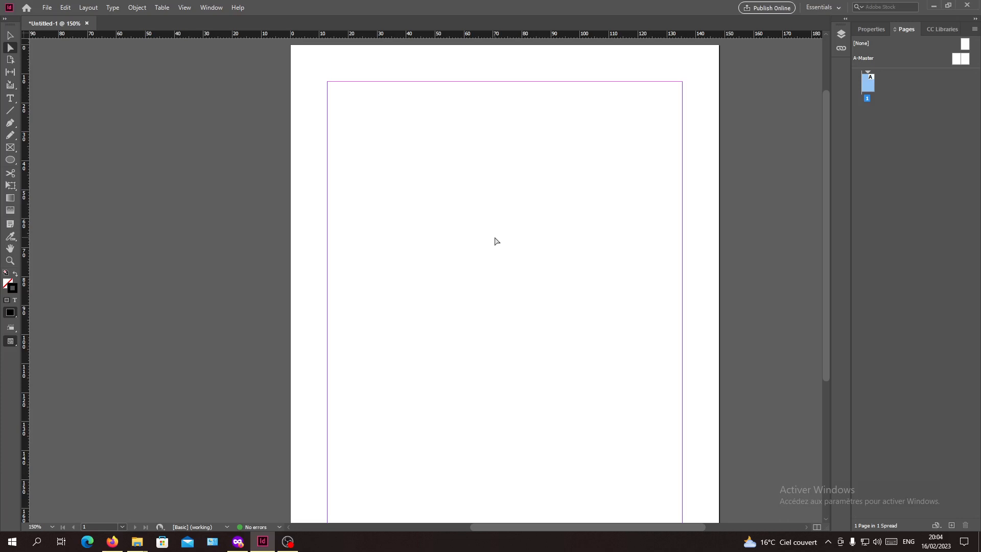
Create a text frame about 76 mm wide and 92 mm high, with the lines "hello", "text", "hi" and "salute".
{"action": "left_click", "coordinate": [10, 99]}
{"action": "left_click_drag", "start_coordinate": [379, 126], "coordinate": [601, 395]}
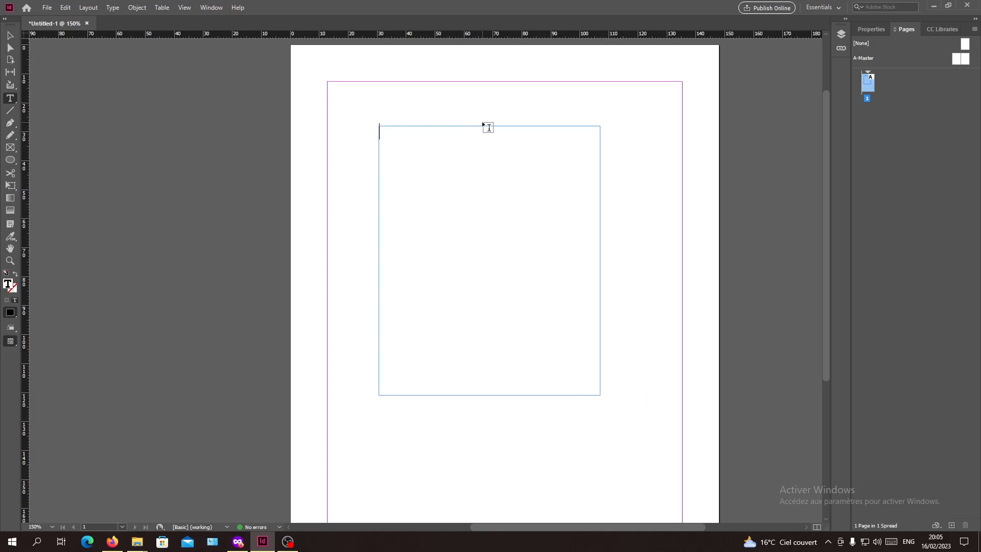
{"action": "type", "text": "hello "}
{"action": "type", "text": "text "}
{"action": "type", "text": "hi "}
{"action": "type", "text": "salute"}
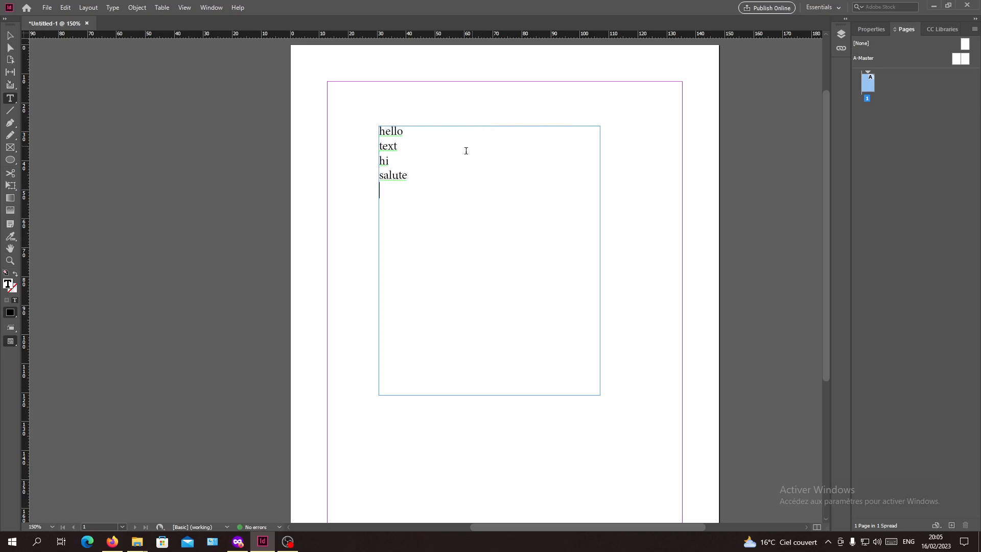
Apply bullets to all four lines of text in the frame.
{"action": "key", "text": "ctrl+a"}
{"action": "left_click", "coordinate": [442, 203]}
{"action": "left_click", "coordinate": [383, 128]}
{"action": "key", "text": "ctrl+a"}
{"action": "left_click", "coordinate": [380, 189]}
{"action": "key", "text": "ctrl+a"}
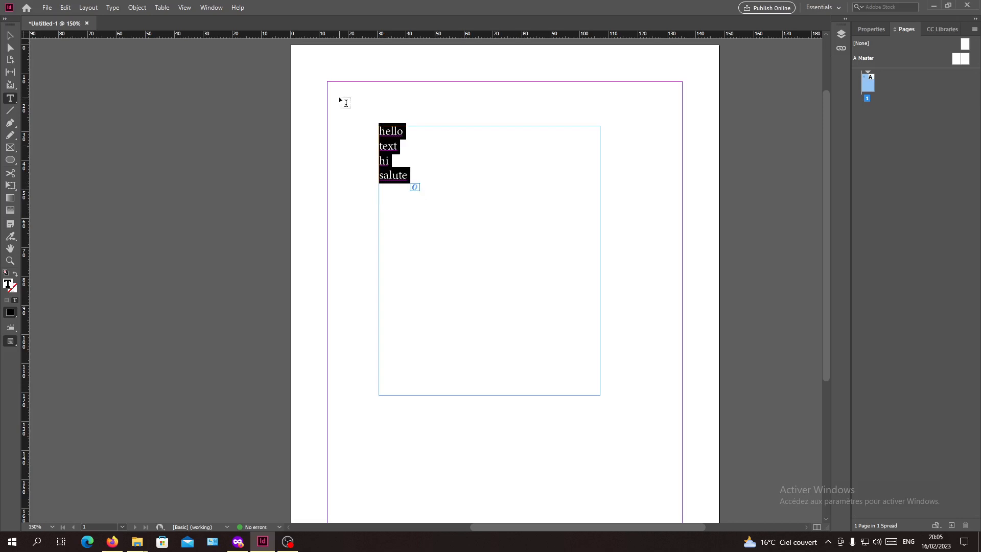
{"action": "left_click", "coordinate": [112, 7]}
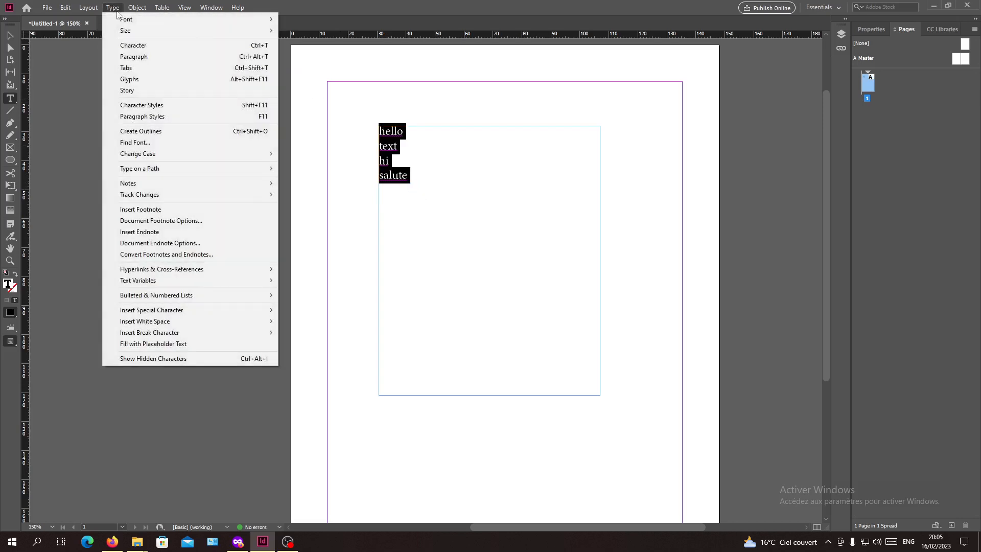
{"action": "mouse_move", "coordinate": [175, 298]}
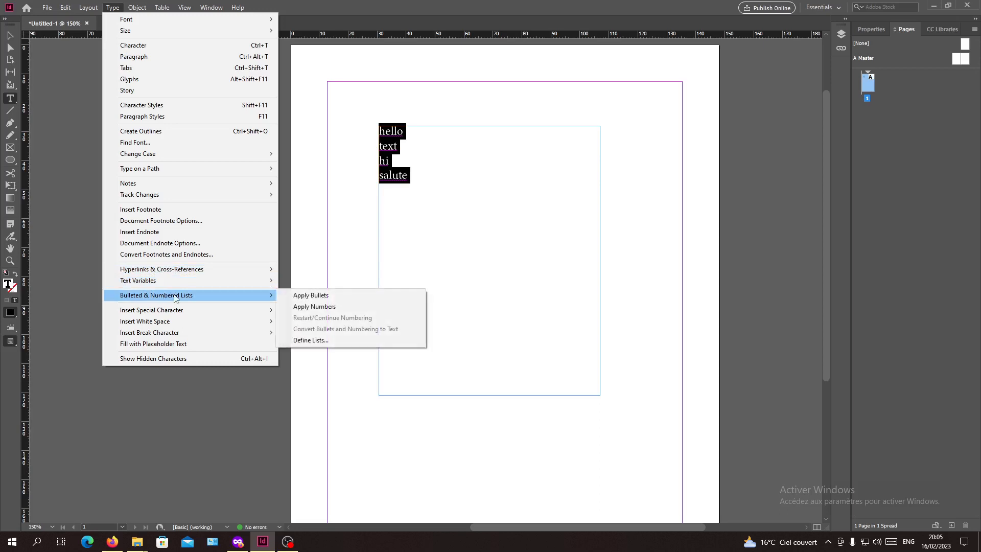
{"action": "left_click", "coordinate": [335, 297]}
{"action": "left_click", "coordinate": [443, 198]}
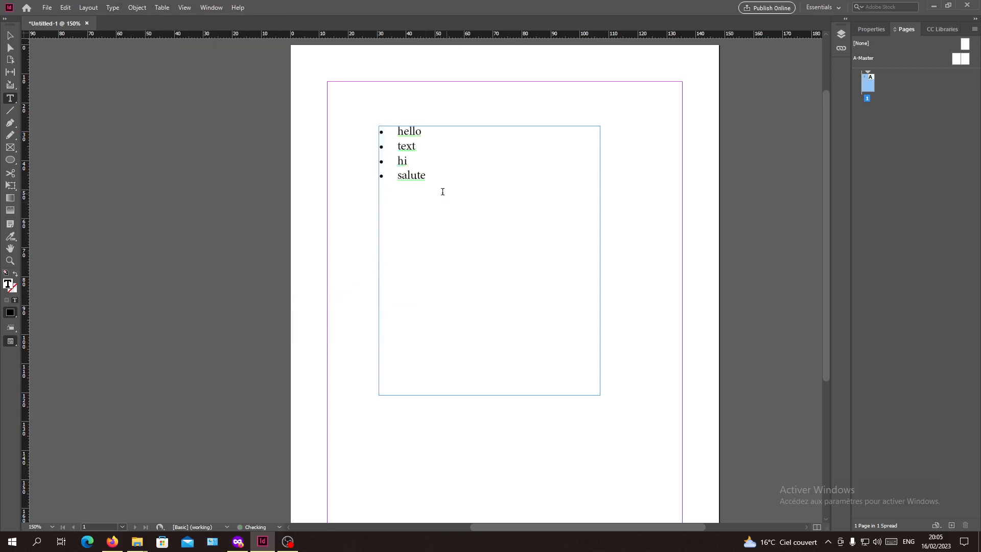
{"action": "left_click", "coordinate": [429, 174]}
{"action": "key", "text": "Return"}
{"action": "key", "text": "BackSpace"}
{"action": "key", "text": "F11"}
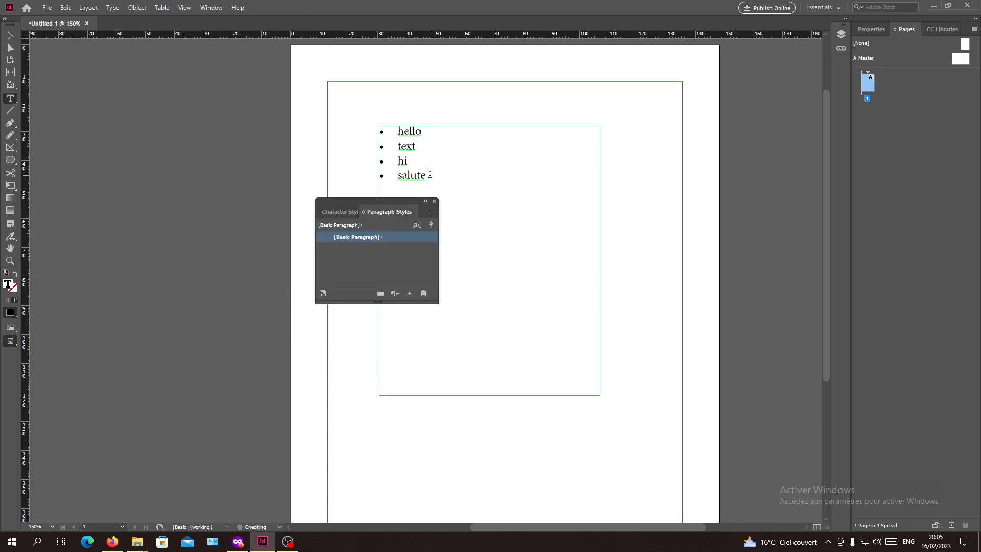
{"action": "left_click", "coordinate": [434, 202]}
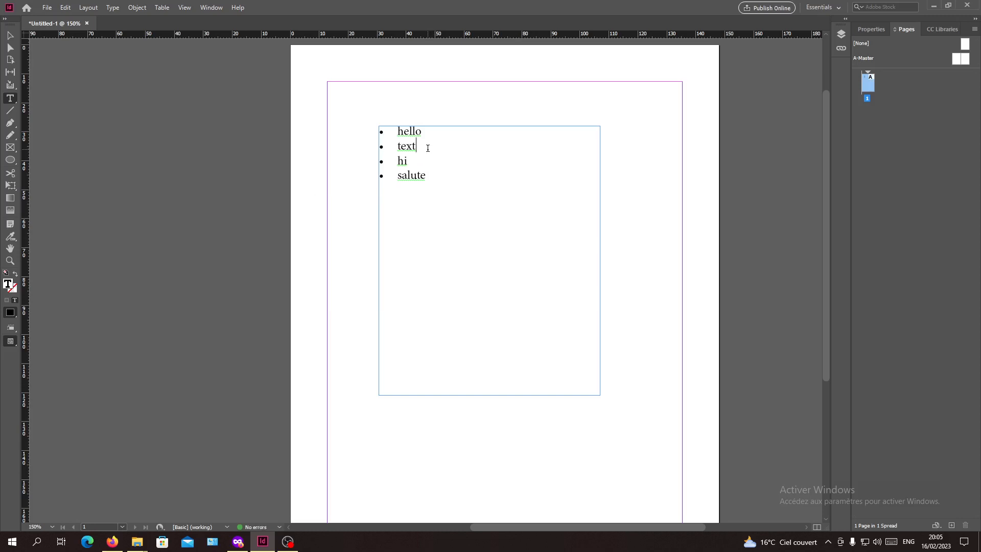
Add an empty bulleted item below "text" and convert its automatic bullet to text.
{"action": "key", "text": "Return"}
{"action": "type", "text": "123"}
{"action": "key", "text": "BackSpace"}
{"action": "key", "text": "BackSpace"}
{"action": "left_click", "coordinate": [111, 9]}
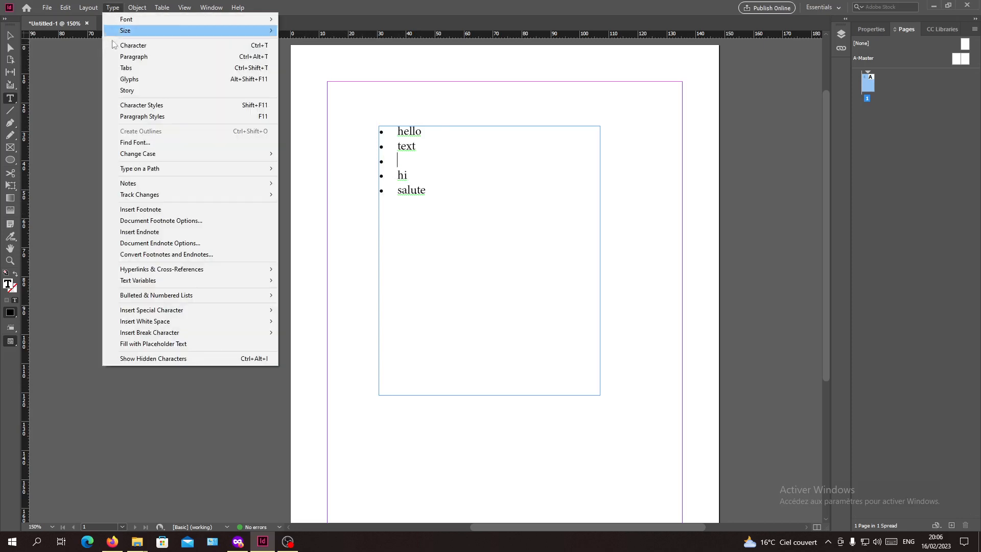
{"action": "mouse_move", "coordinate": [136, 301]}
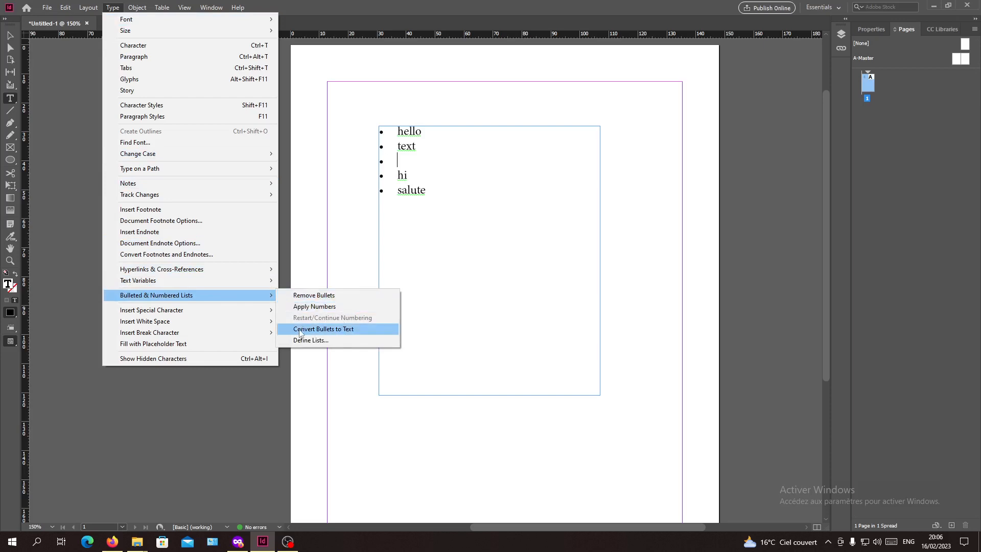
{"action": "left_click", "coordinate": [337, 330]}
Try replacing the converted bullet with an alternate glyph, and undo the replacement.
{"action": "left_click_drag", "start_coordinate": [383, 162], "coordinate": [381, 162]}
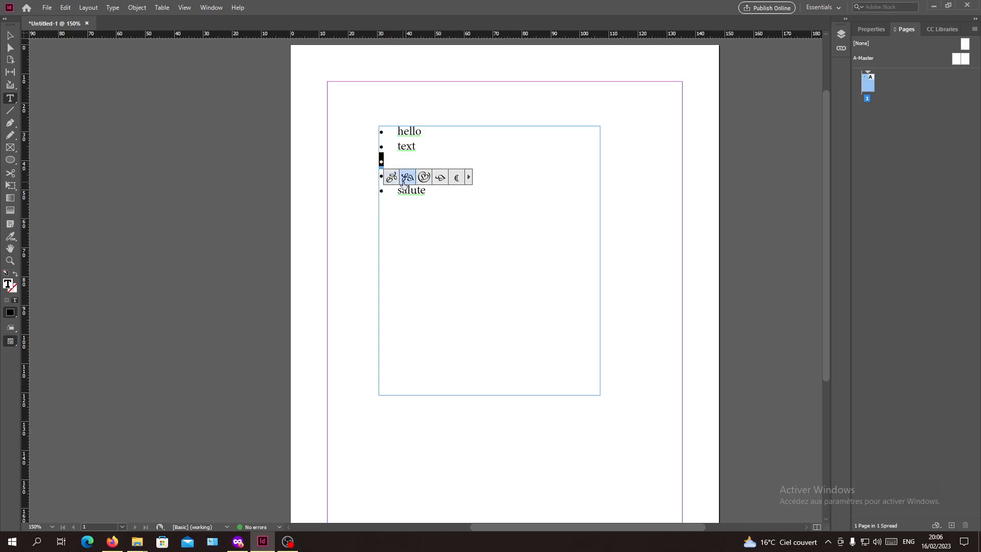
{"action": "left_click", "coordinate": [423, 177]}
{"action": "key", "text": "ctrl+z"}
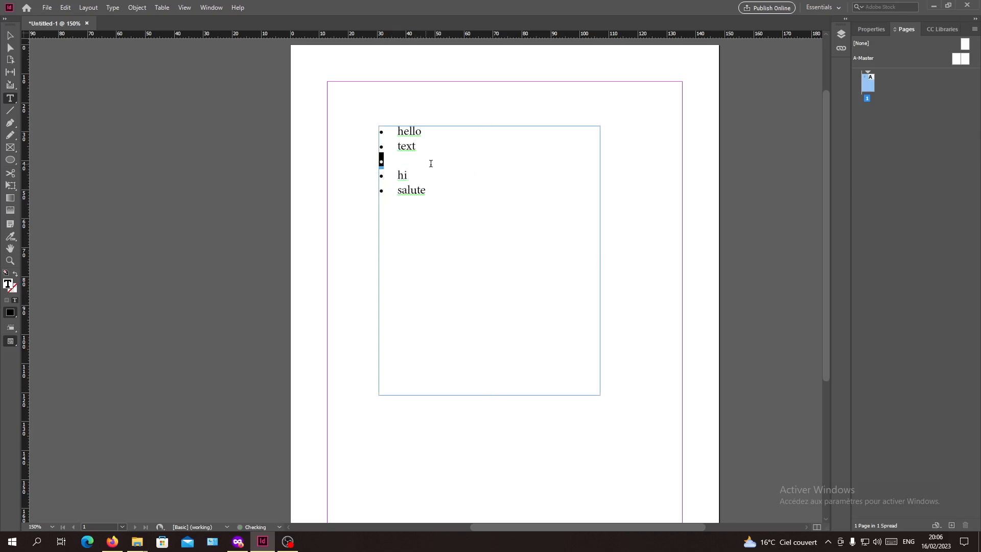
Set the converted bullet's font size to 17 pt and place the text cursor at the end of "salute".
{"action": "left_click", "coordinate": [867, 26]}
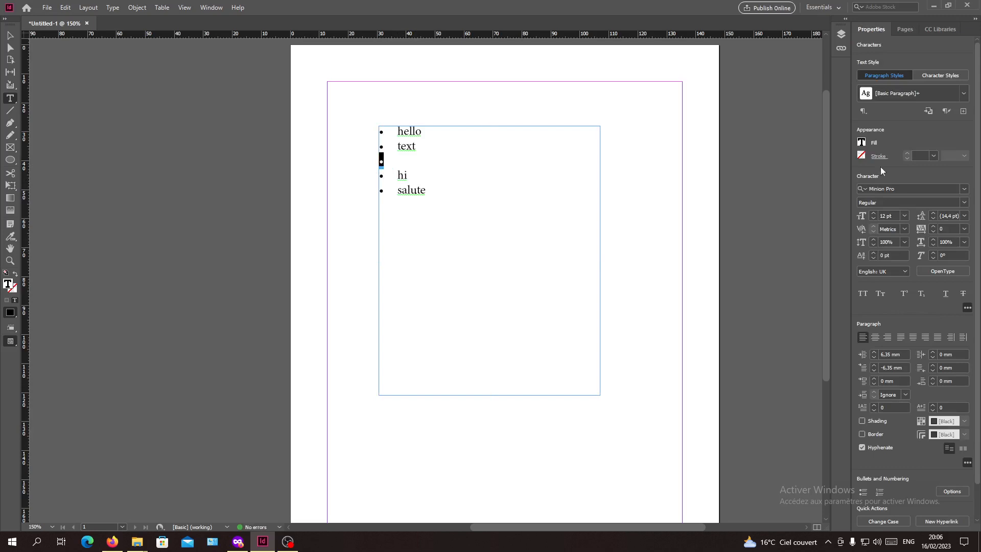
{"action": "left_click", "coordinate": [874, 213]}
{"action": "left_click", "coordinate": [874, 212]}
{"action": "left_click", "coordinate": [874, 212]}
{"action": "left_click", "coordinate": [874, 212]}
{"action": "left_click", "coordinate": [874, 212]}
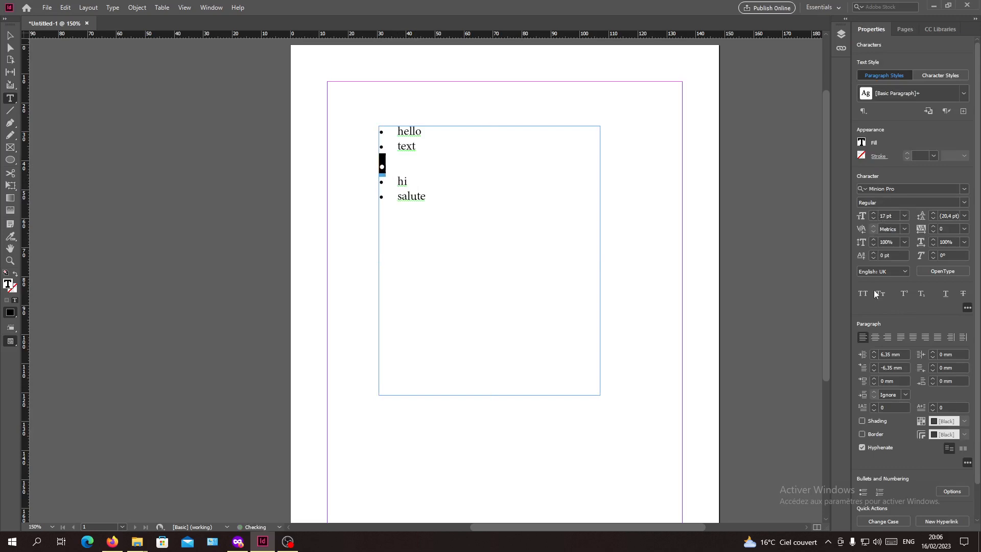
{"action": "left_click", "coordinate": [873, 239]}
{"action": "left_click", "coordinate": [526, 225]}
{"action": "type", "text": "5"}
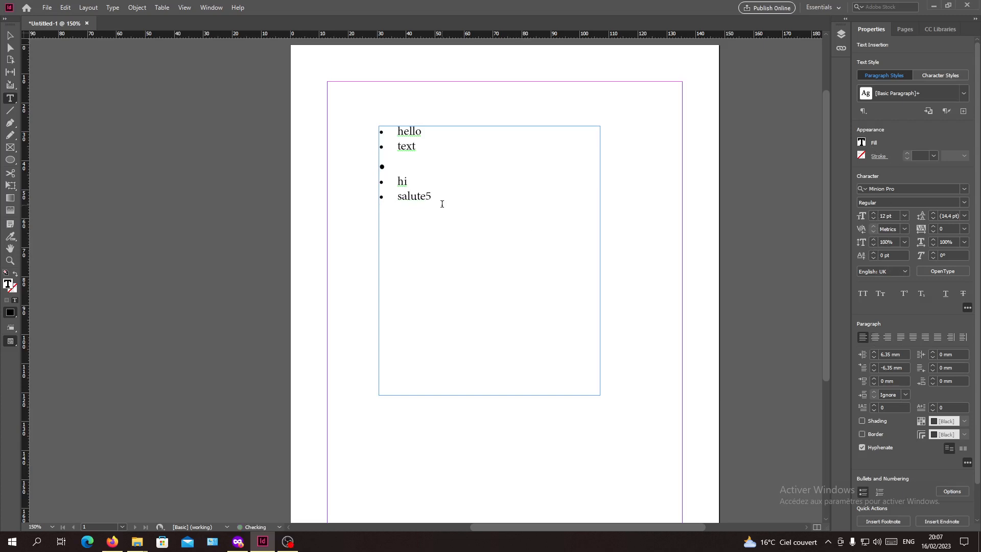
{"action": "key", "text": "BackSpace"}
{"action": "type", "text": "•"}
{"action": "key", "text": "BackSpace"}
{"action": "key", "text": "BackSpace"}
Add a new list item below "salute" containing a manually entered bullet character (•).
{"action": "key", "text": "Return"}
{"action": "type", "text": "•"}
{"action": "left_click_drag", "start_coordinate": [410, 221], "coordinate": [390, 214]}
{"action": "key", "text": "BackSpace"}
{"action": "type", "text": "•"}
Remove the automatic bullet from the last line, keeping only its manually entered bullet character.
{"action": "left_click", "coordinate": [113, 7]}
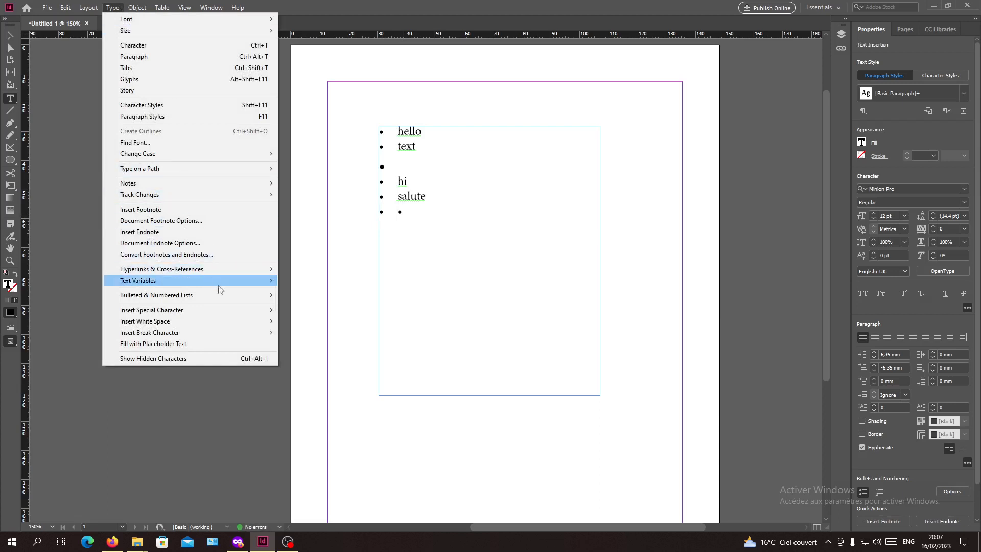
{"action": "mouse_move", "coordinate": [260, 296]}
{"action": "left_click", "coordinate": [296, 295]}
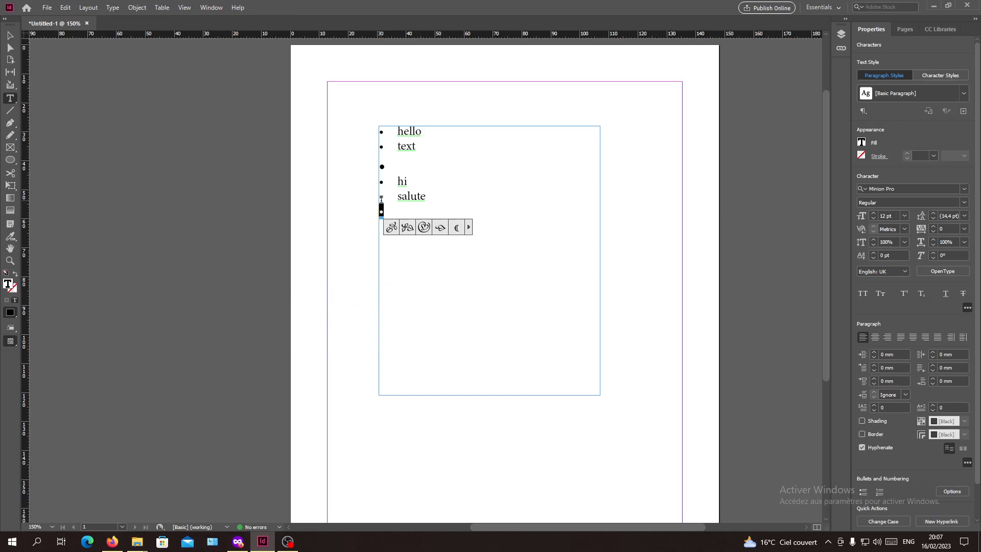
{"action": "key", "text": "shift+Up"}
{"action": "left_click", "coordinate": [389, 228]}
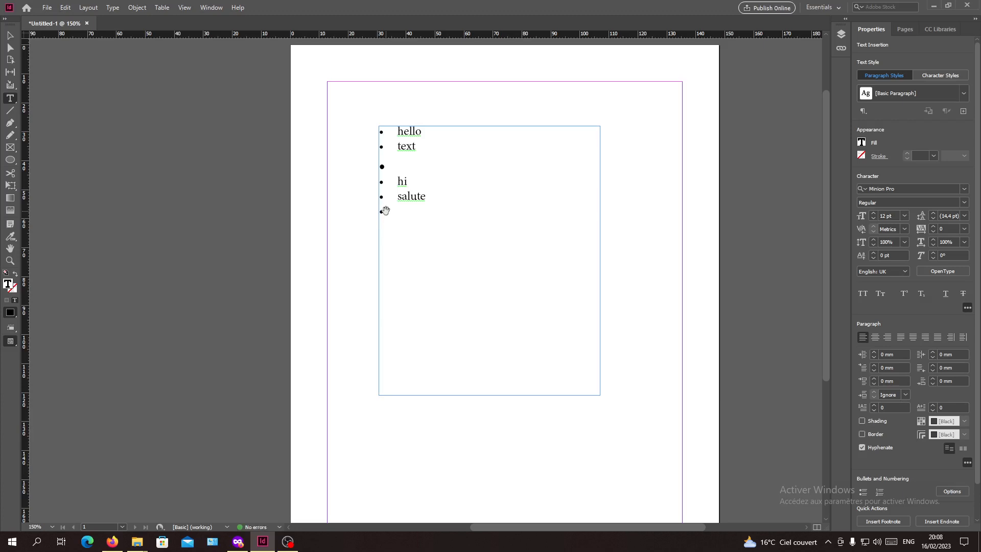
Enter a second bullet character (•) on the last line and delete the surplus characters after it.
{"action": "type", "text": "•"}
{"action": "key", "text": "alt+8"}
{"action": "key", "text": "alt+8"}
{"action": "key", "text": "alt+8"}
{"action": "key", "text": "alt+8"}
{"action": "left_click_drag", "start_coordinate": [424, 213], "coordinate": [398, 210]}
{"action": "key", "text": "BackSpace"}
{"action": "key", "text": "alt+8"}
{"action": "key", "text": "alt+7"}
{"action": "key", "text": "alt+8"}
{"action": "key", "text": "shift+Left"}
{"action": "key", "text": "shift+Left"}
{"action": "key", "text": "shift+Left"}
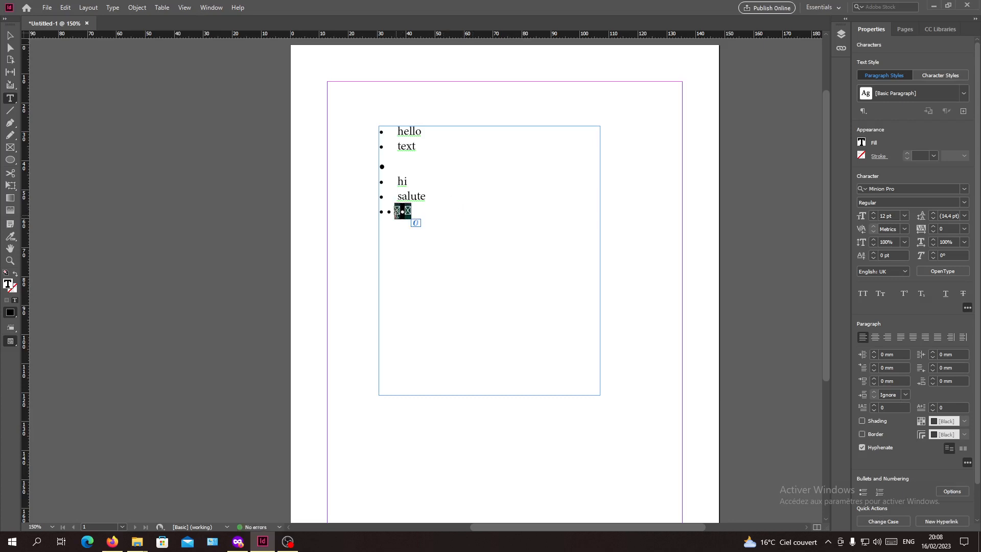
{"action": "key", "text": "BackSpace"}
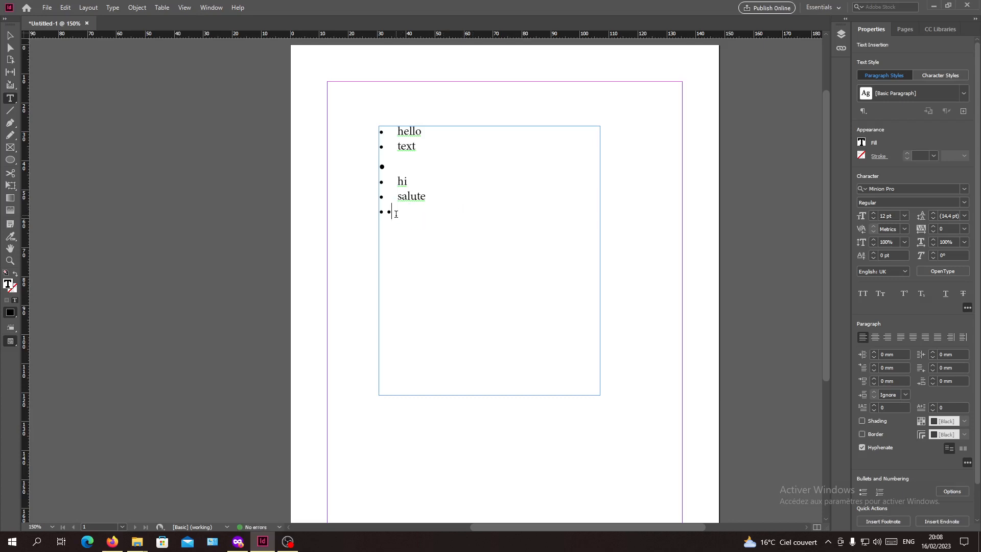